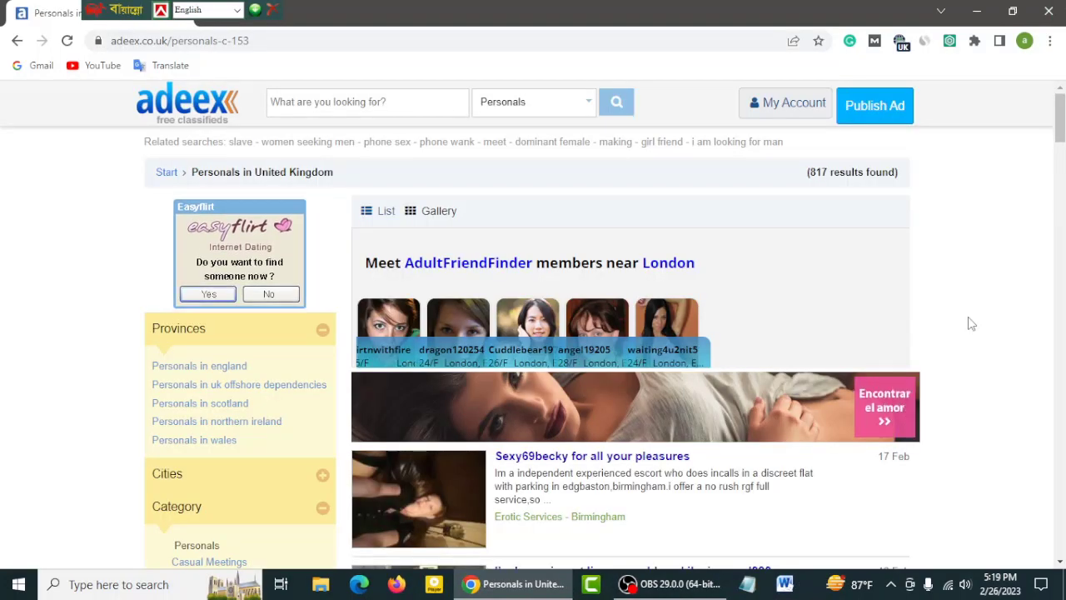
Browse the existing ads in the Personals in United Kingdom listing.
scroll(970, 323, "down", 2)
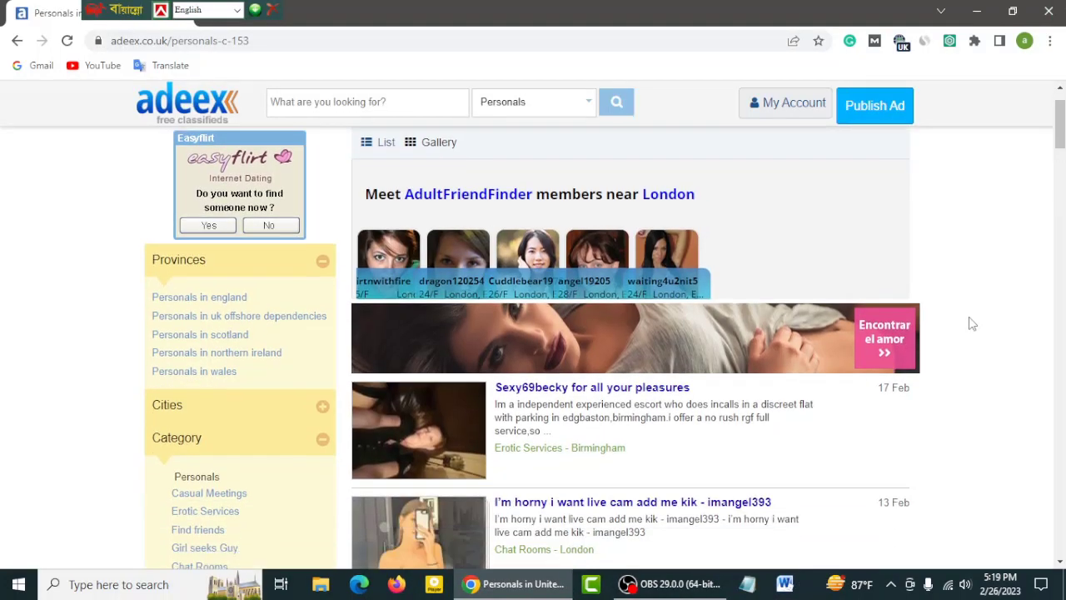
scroll(766, 381, "down", 2)
scroll(770, 376, "up", 1)
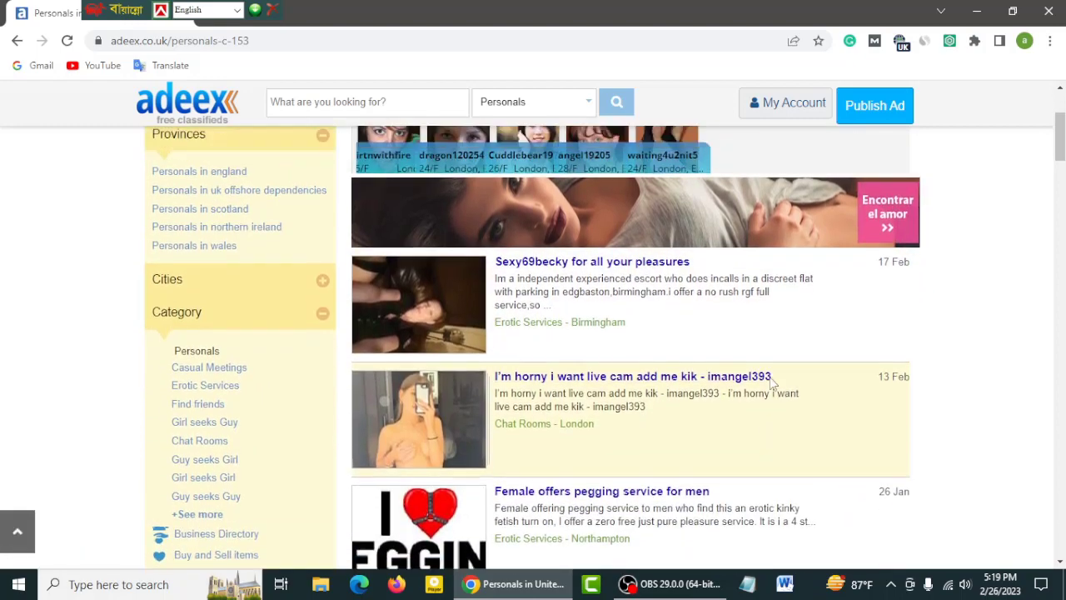
scroll(750, 376, "down", 4)
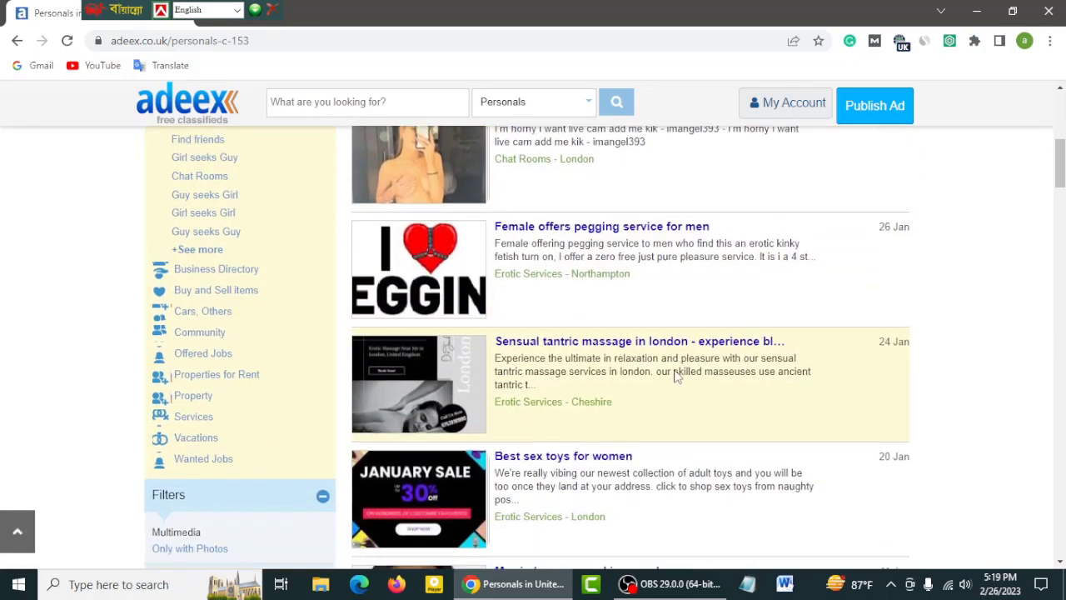
scroll(676, 376, "down", 5)
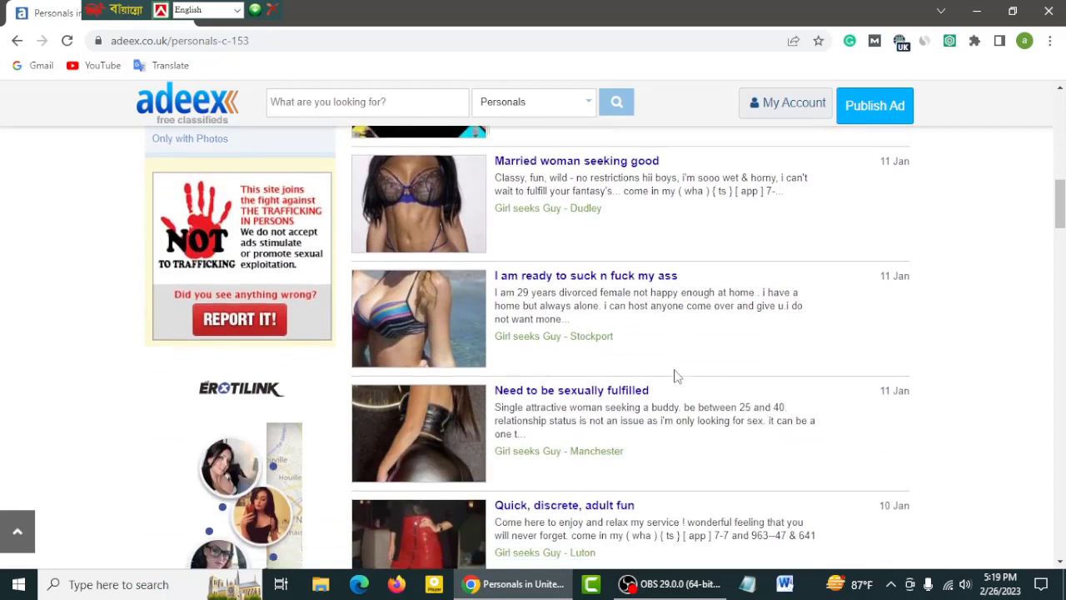
scroll(677, 376, "down", 5)
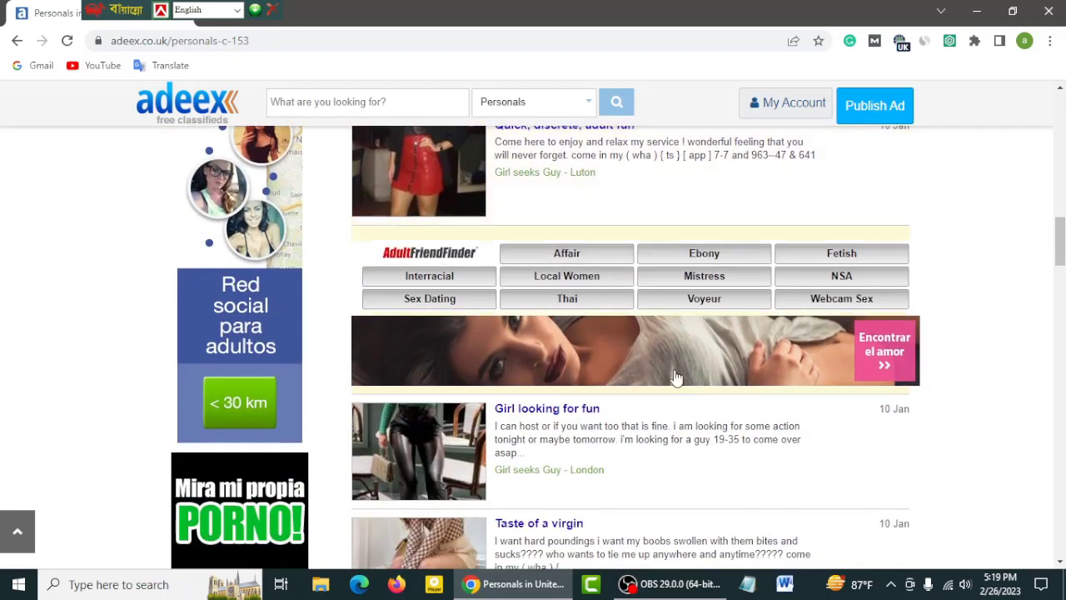
scroll(676, 376, "down", 3)
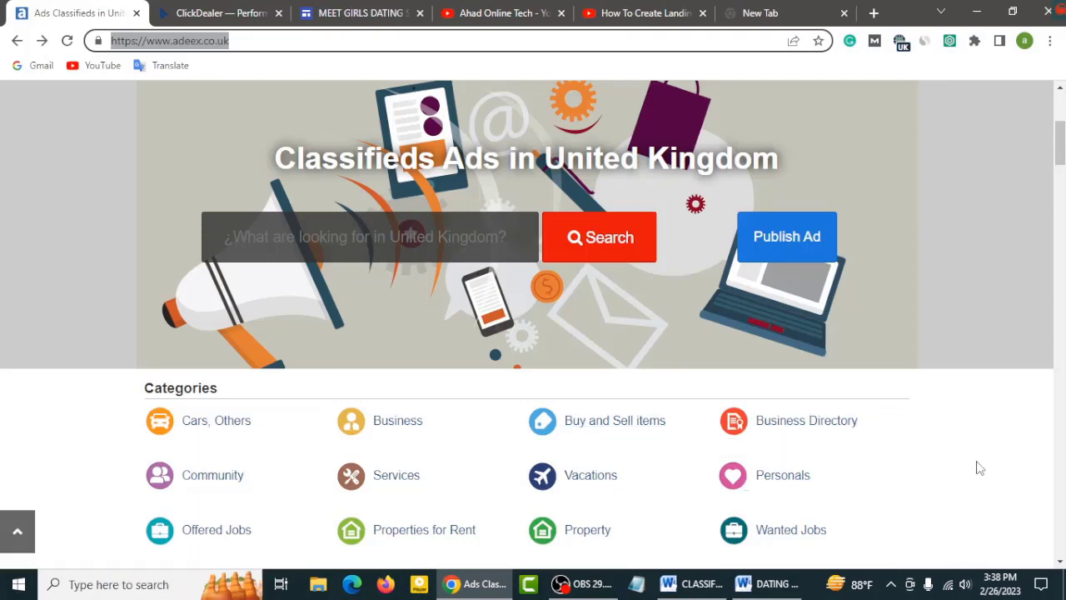
Open the Personals category and set the new ad's category to Personals with the subcategory Casual Meetings.
left_click(779, 486)
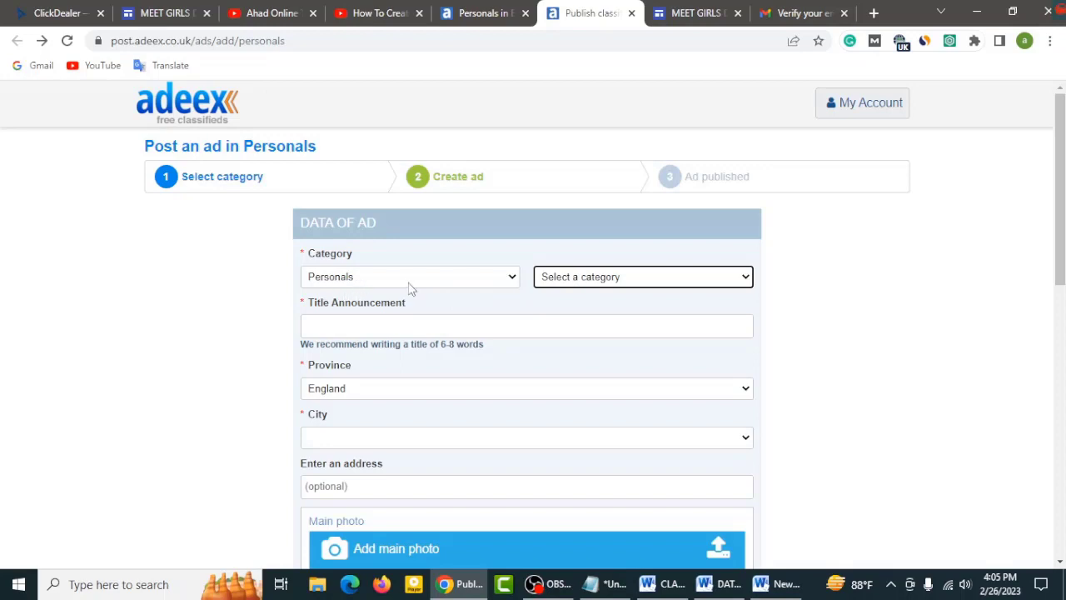
left_click(512, 277)
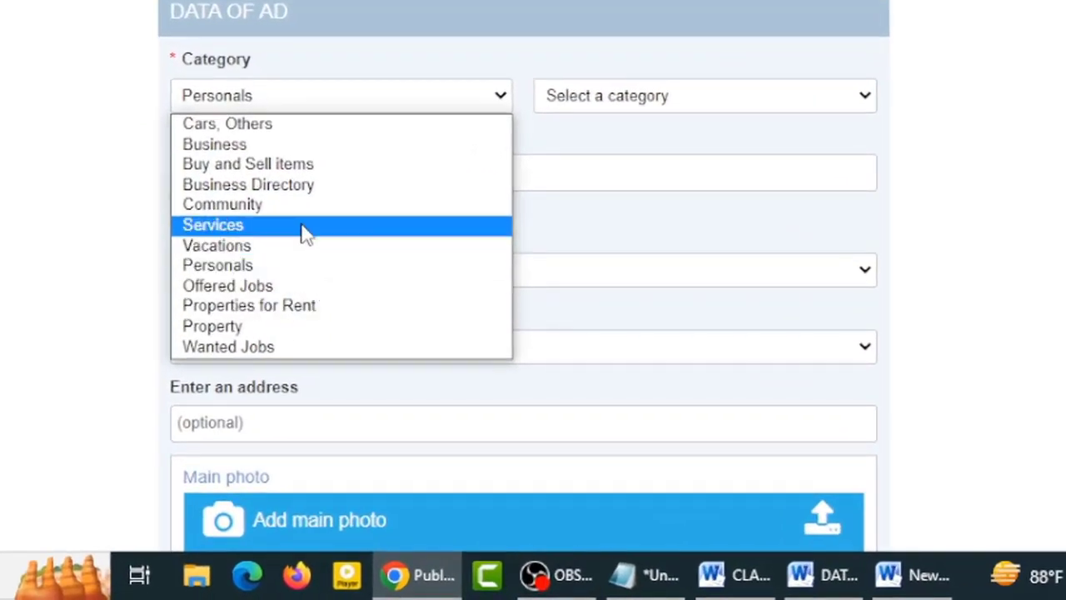
left_click(333, 265)
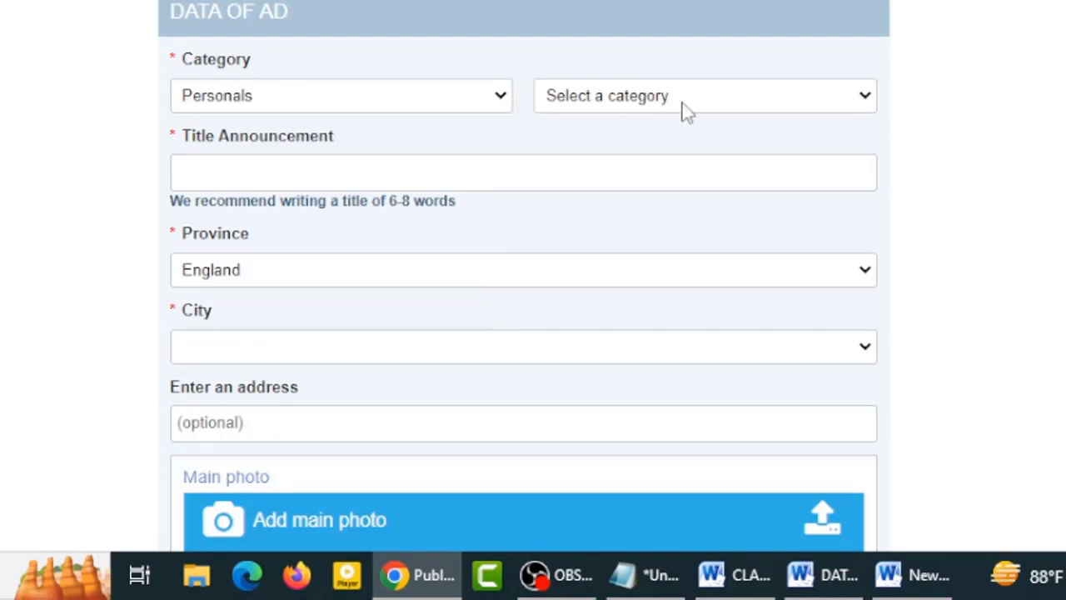
left_click(865, 99)
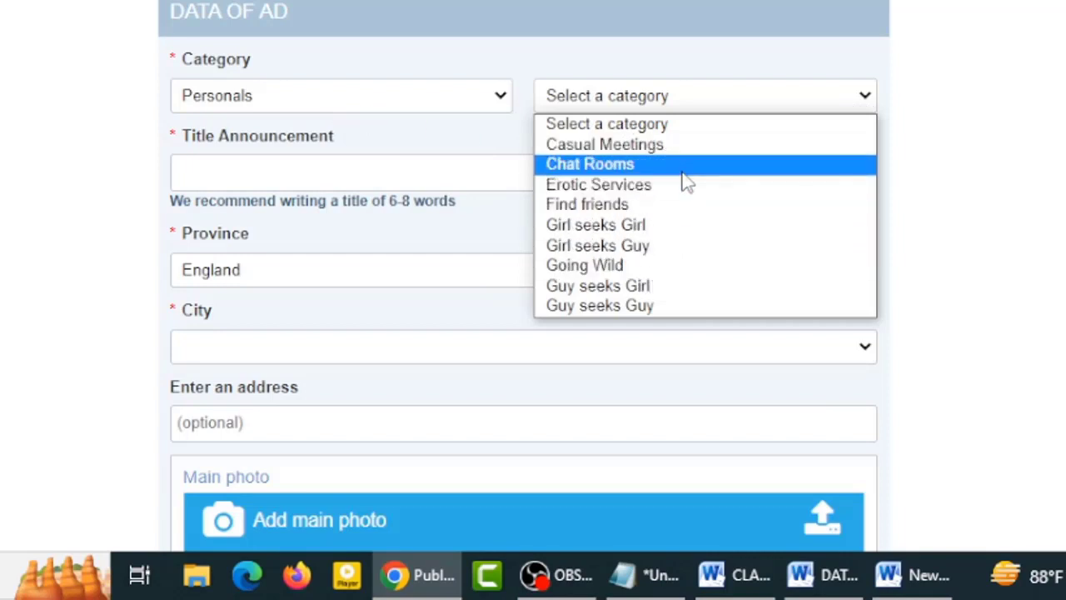
left_click(611, 152)
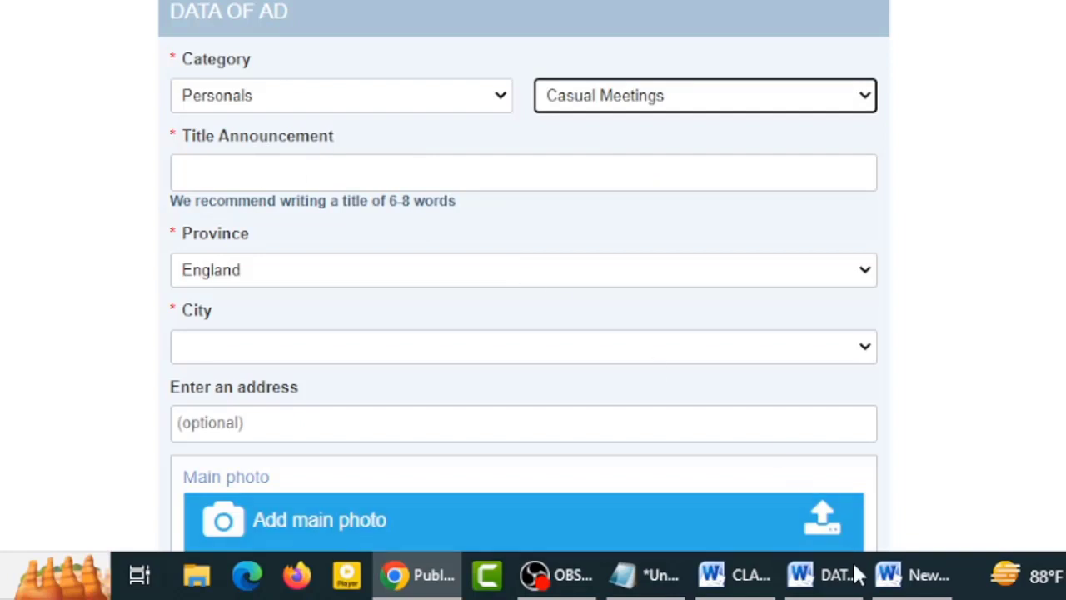
Copy the title "MEET GIRLS DATING FOR SEX" from the open Word document into the ad's Title Announcement field.
left_click(917, 581)
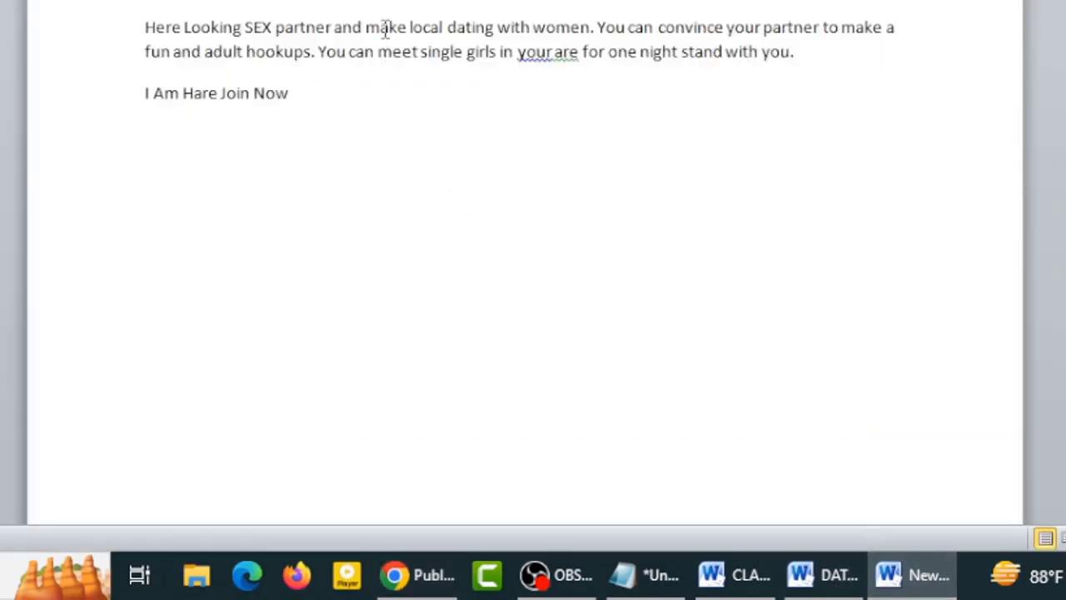
left_click_drag(366, 4, 145, 4)
right_click(185, 2)
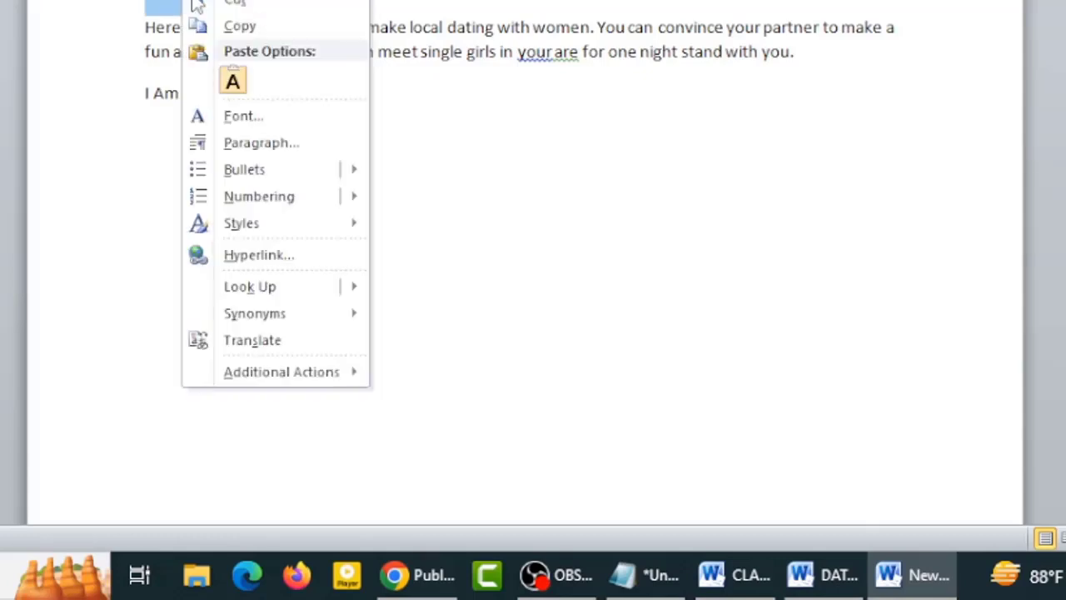
left_click(265, 29)
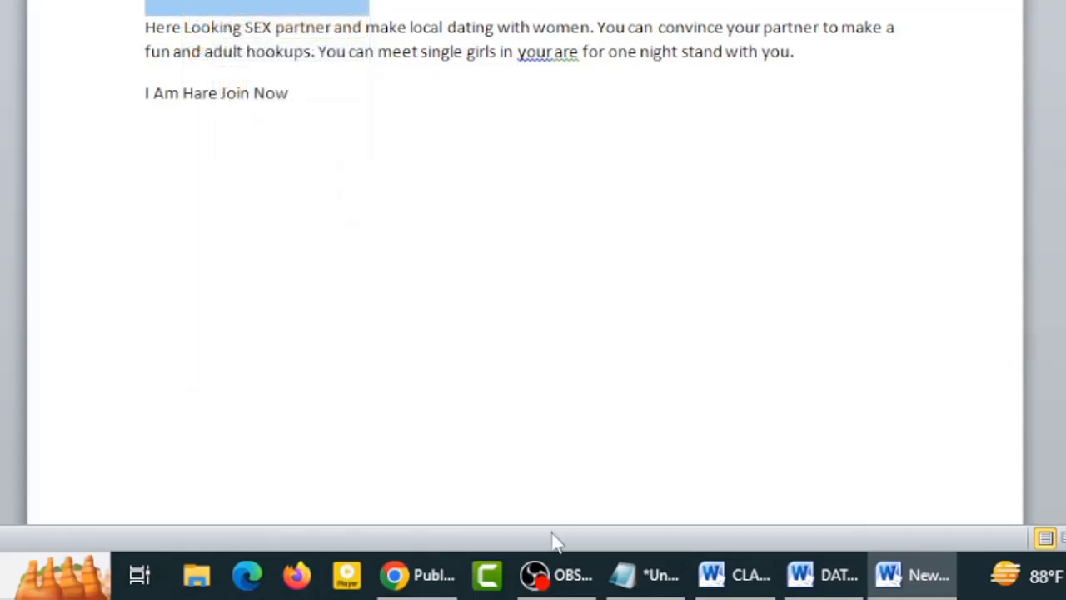
left_click(422, 577)
left_click(248, 176)
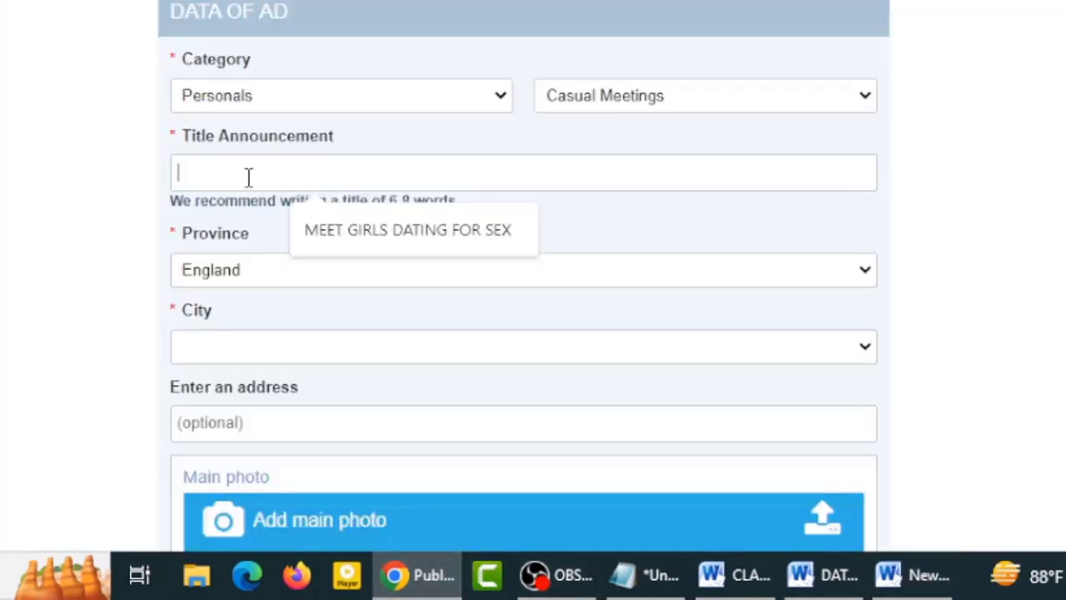
right_click(248, 176)
left_click(333, 240)
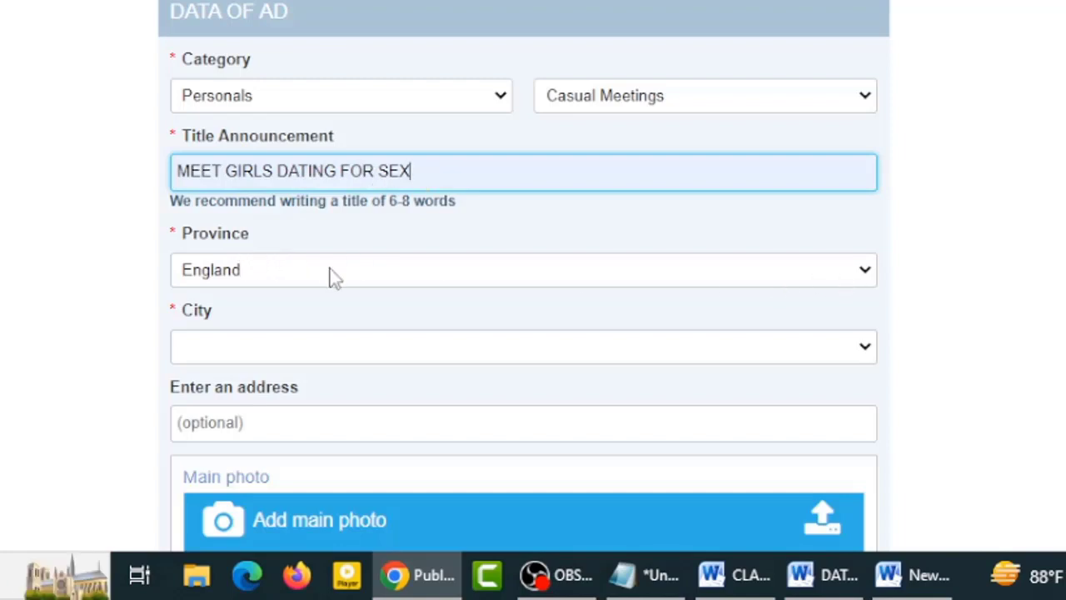
Set the ad's province to England and check the choices offered for the city.
left_click(868, 274)
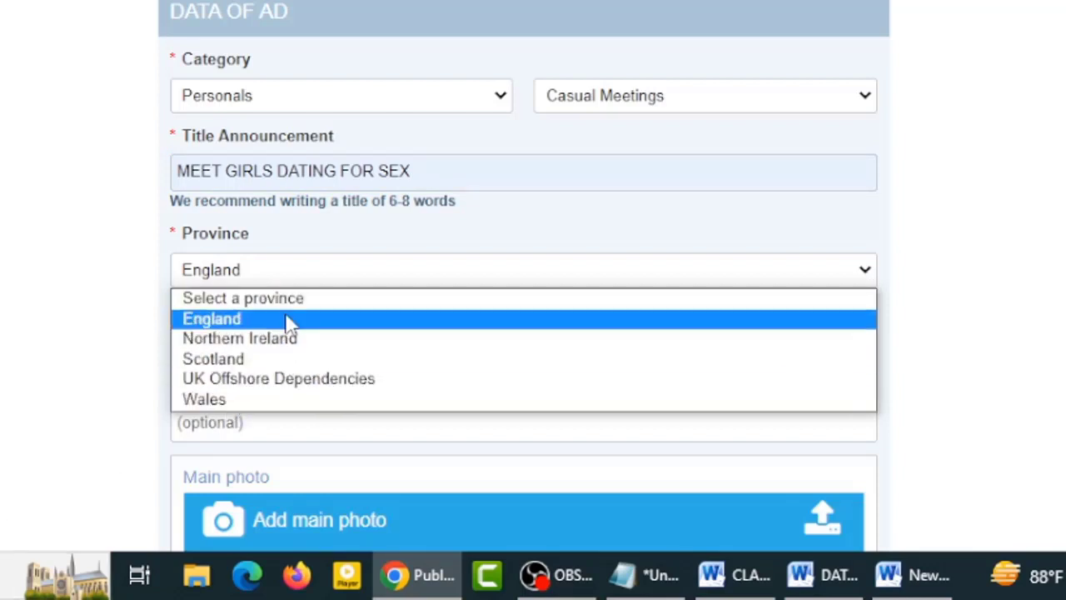
left_click(214, 326)
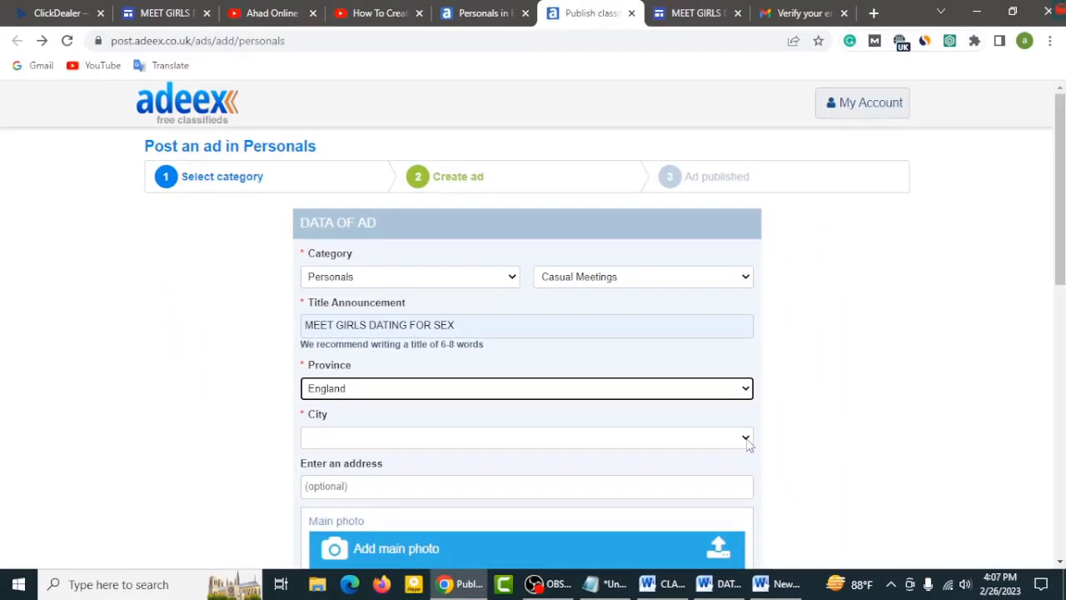
left_click(745, 438)
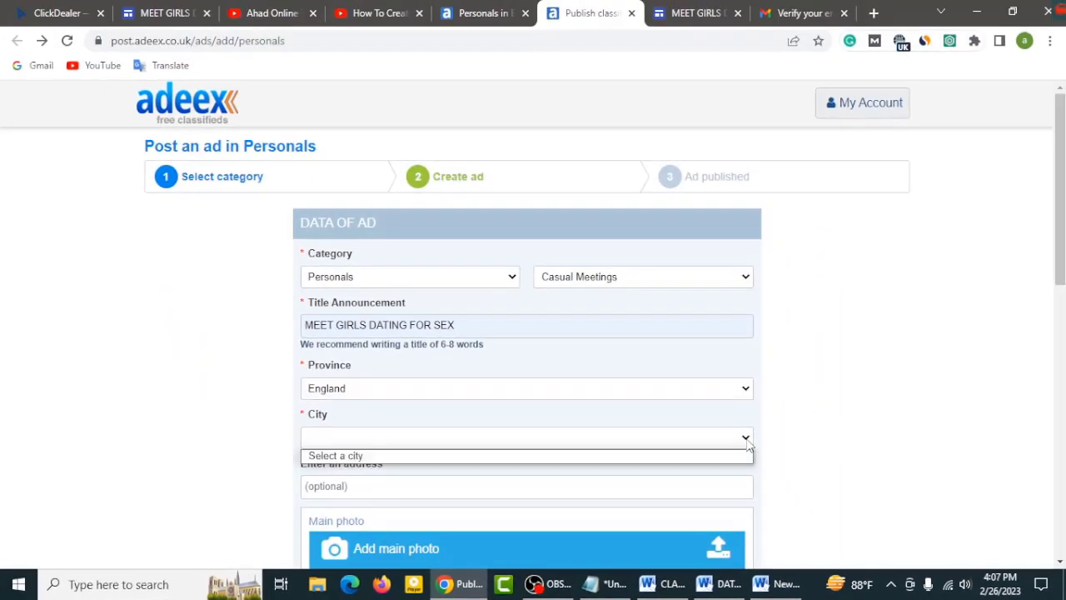
left_click(350, 439)
Upload the image whose file name starts with 330161969 from the DTING FILE IMAGE folder as the ad's main photo.
scroll(827, 360, "down", 3)
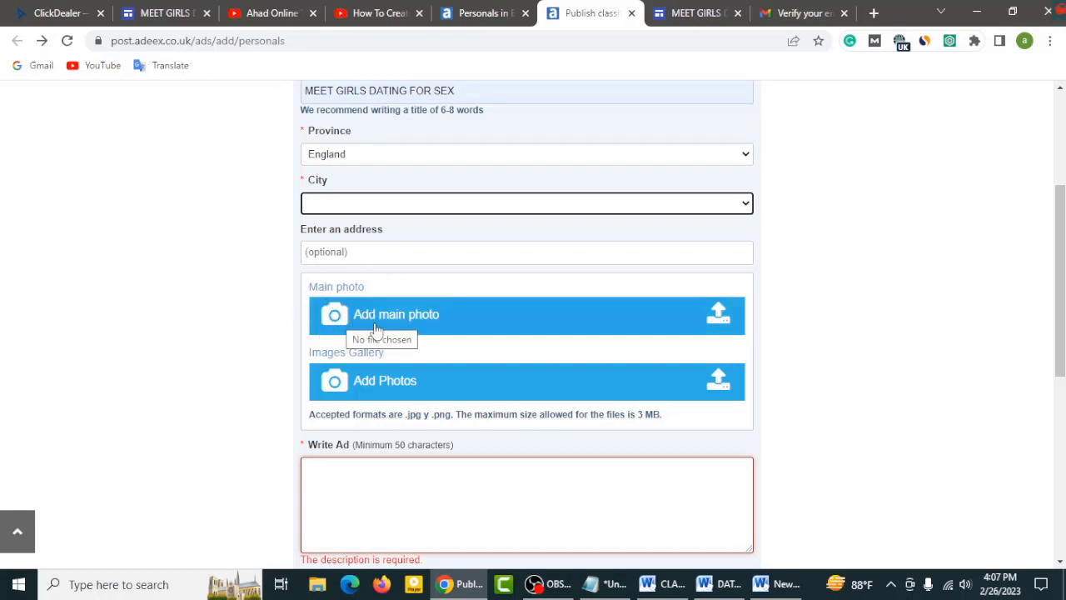
left_click(333, 323)
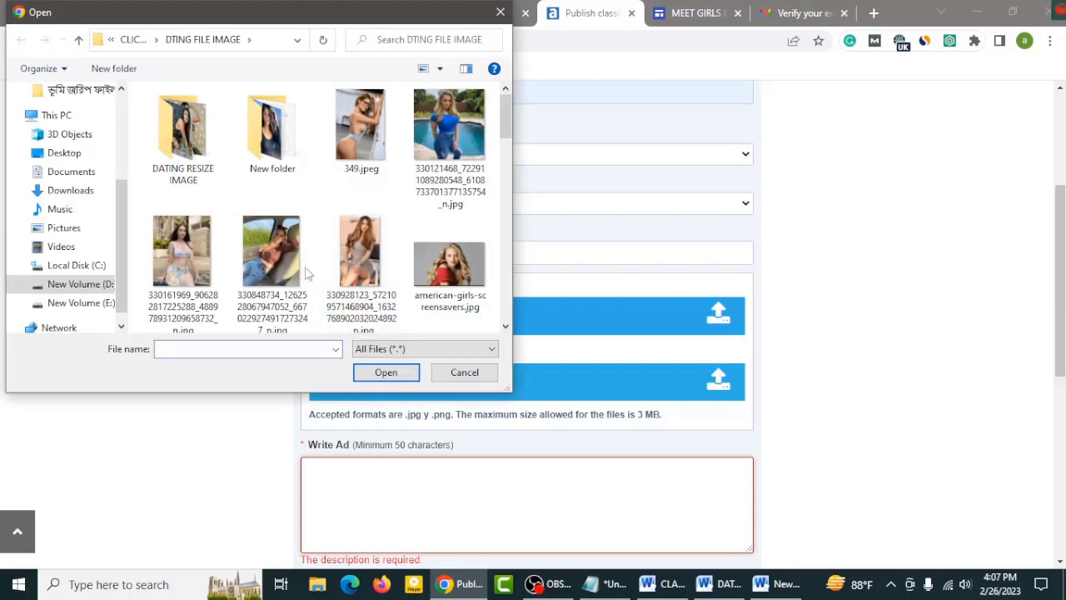
left_click(173, 246)
left_click(383, 372)
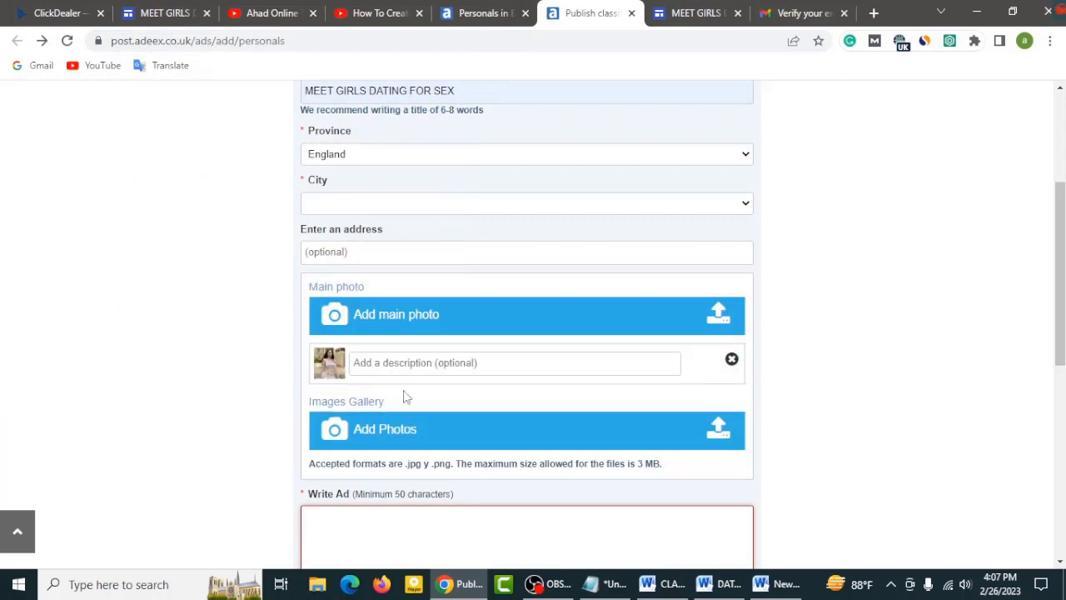
Add 349.jpeg to the ad's images gallery.
left_click(334, 435)
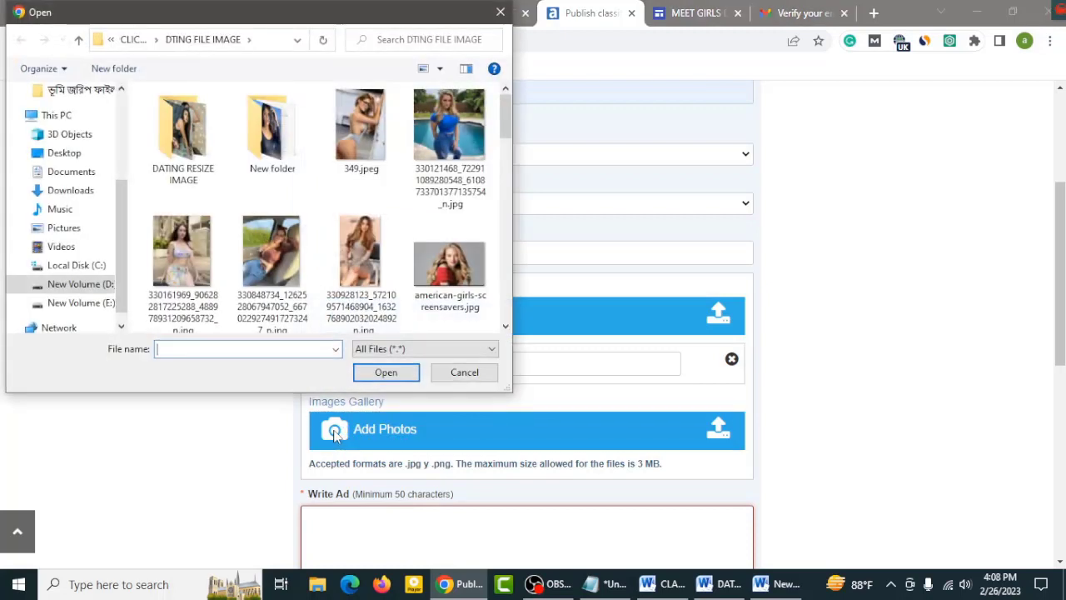
left_click(367, 127)
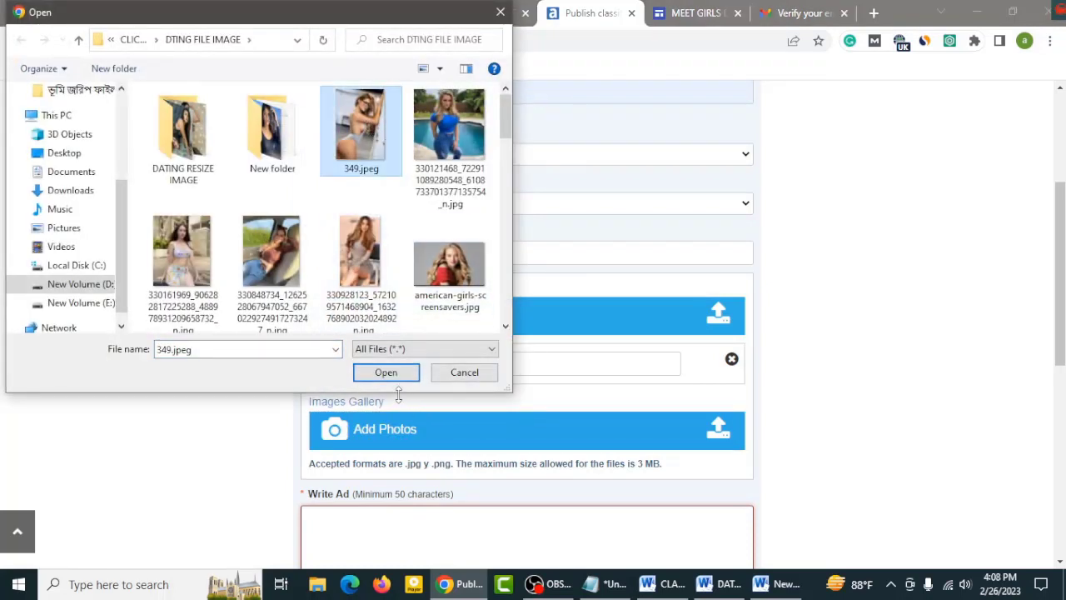
left_click(386, 373)
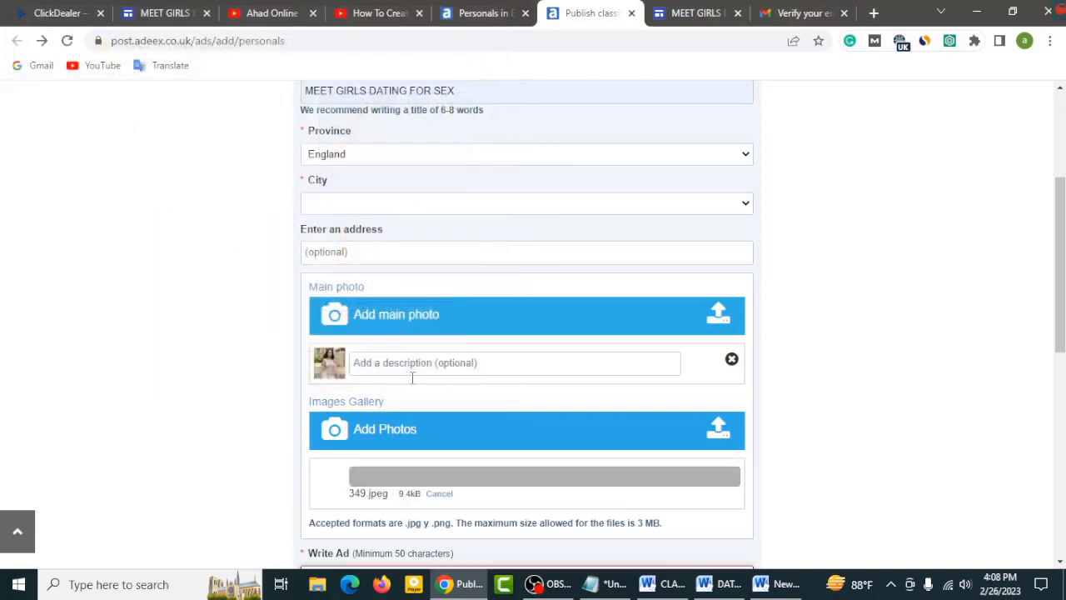
scroll(524, 420, "down", 2)
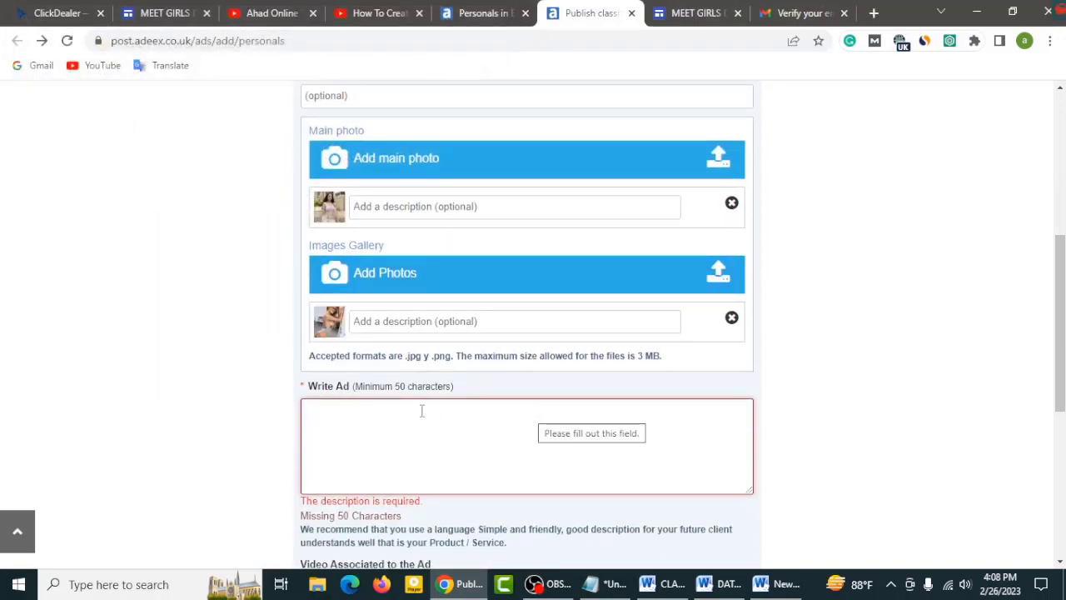
scroll(397, 429, "up", 4)
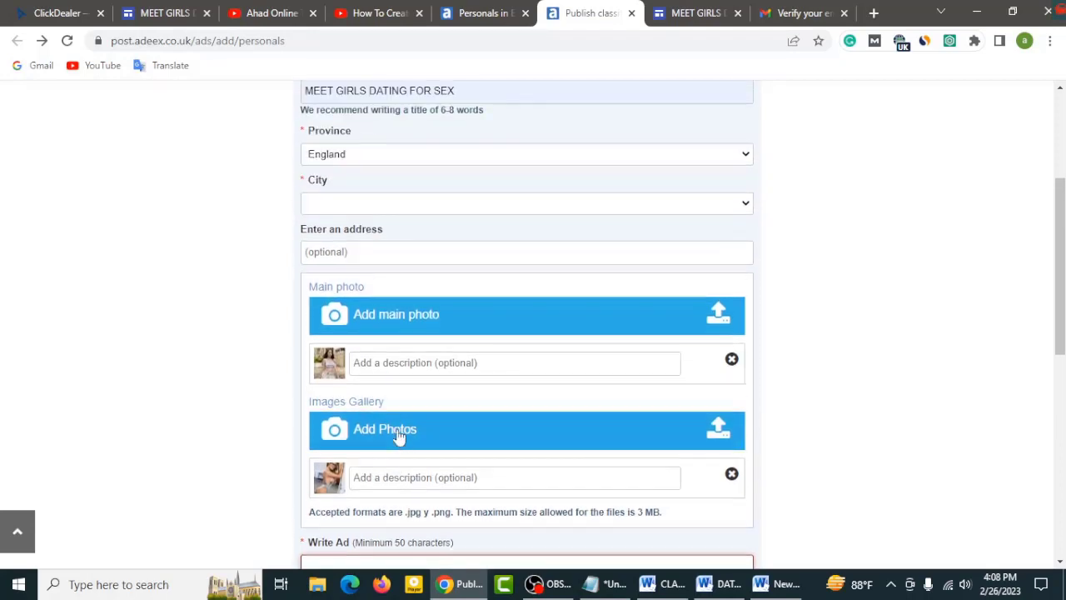
Copy "Here Looking SEX partner and make local dating with women." from the Word document into the ad text and append "join now.".
scroll(488, 475, "down", 4)
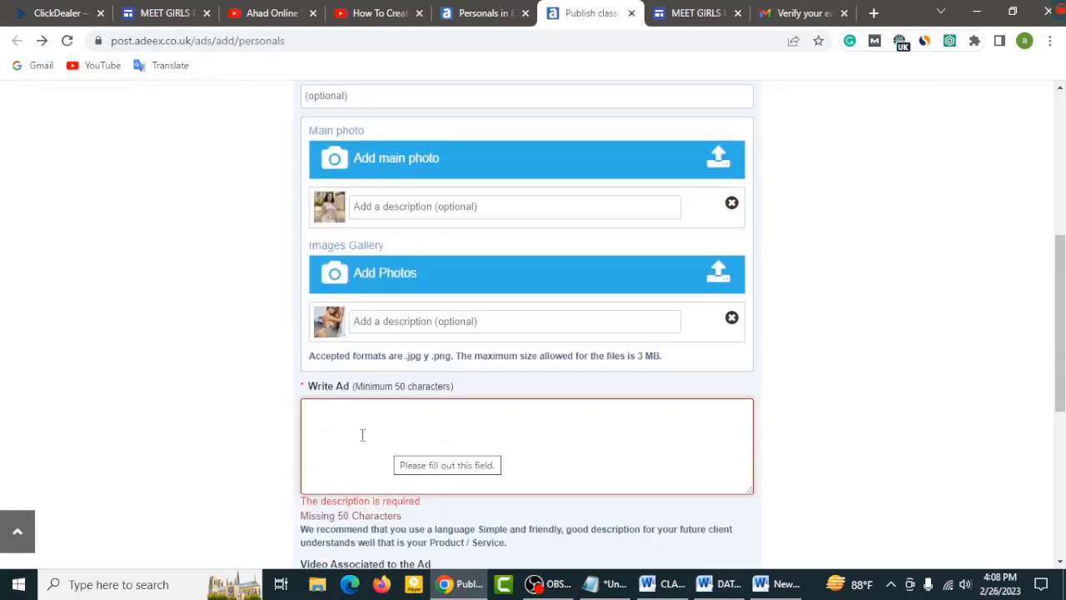
left_click(778, 583)
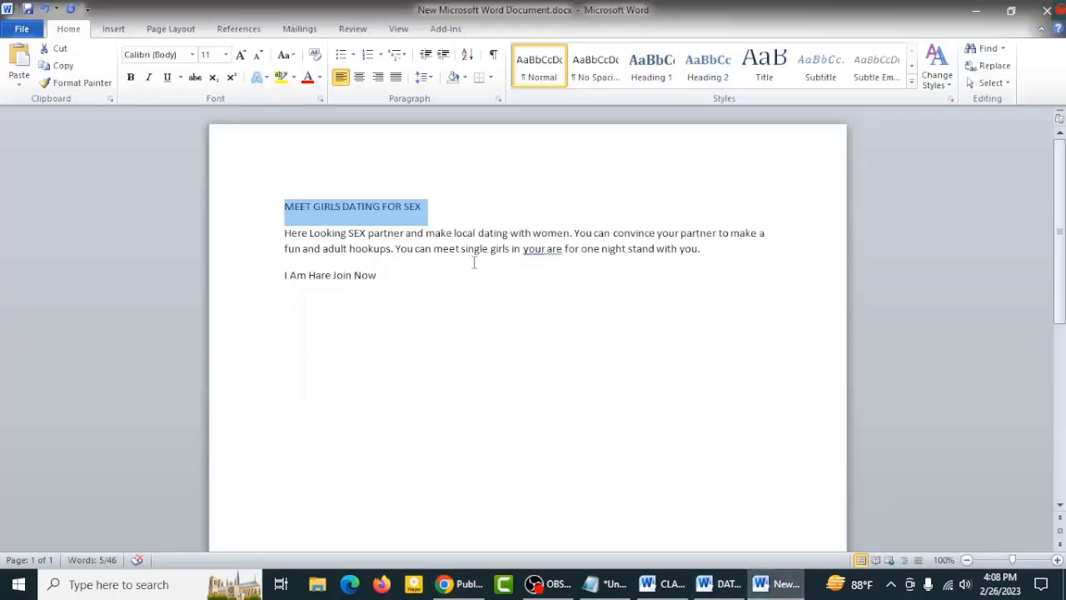
left_click_drag(573, 234, 285, 234)
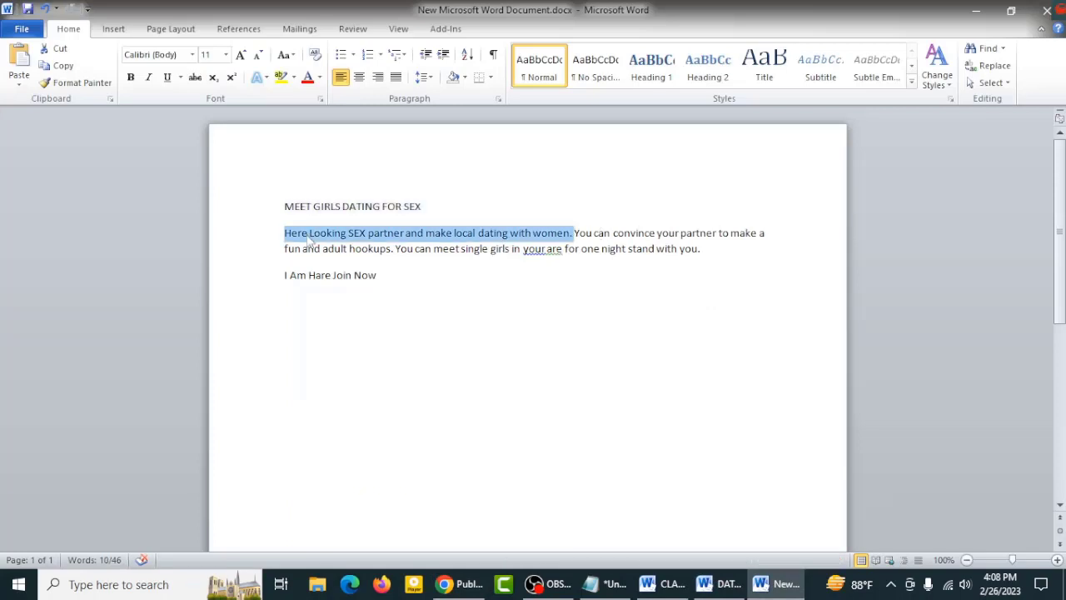
right_click(309, 236)
left_click(359, 263)
left_click(458, 584)
right_click(338, 428)
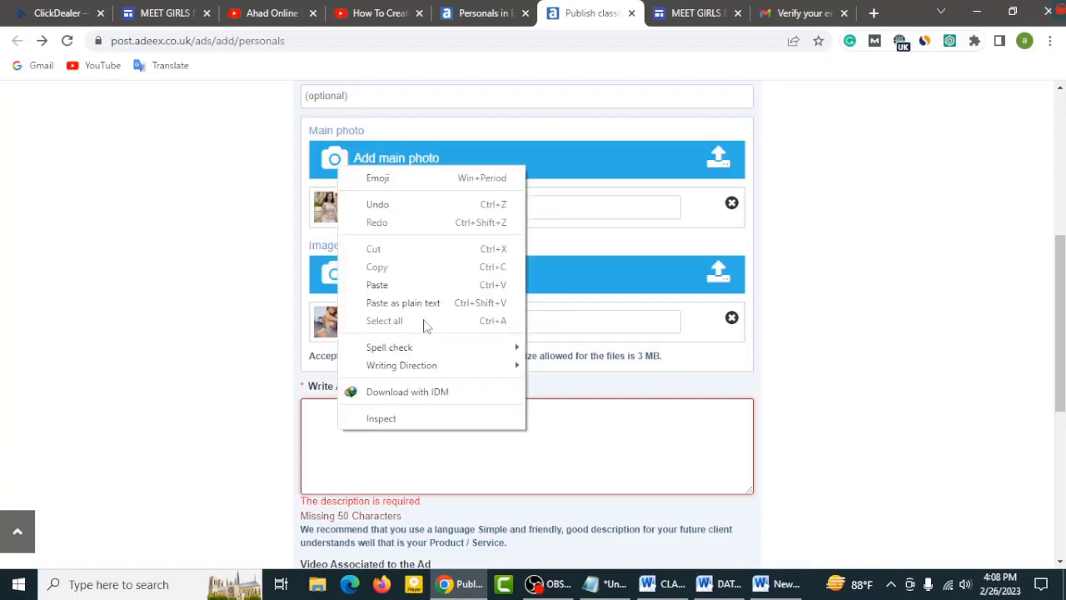
left_click(392, 284)
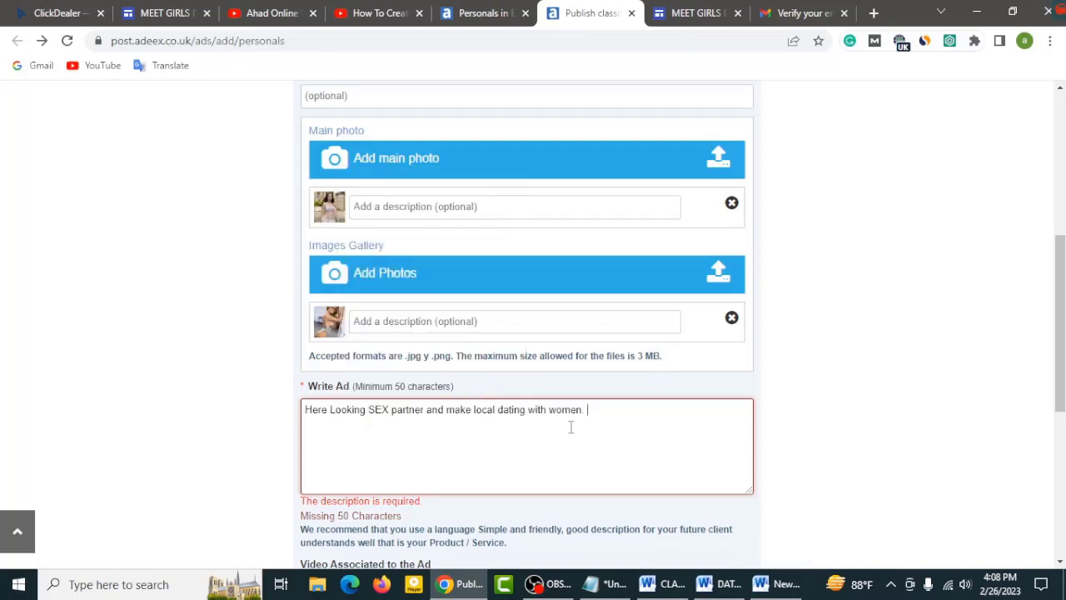
type("join now.")
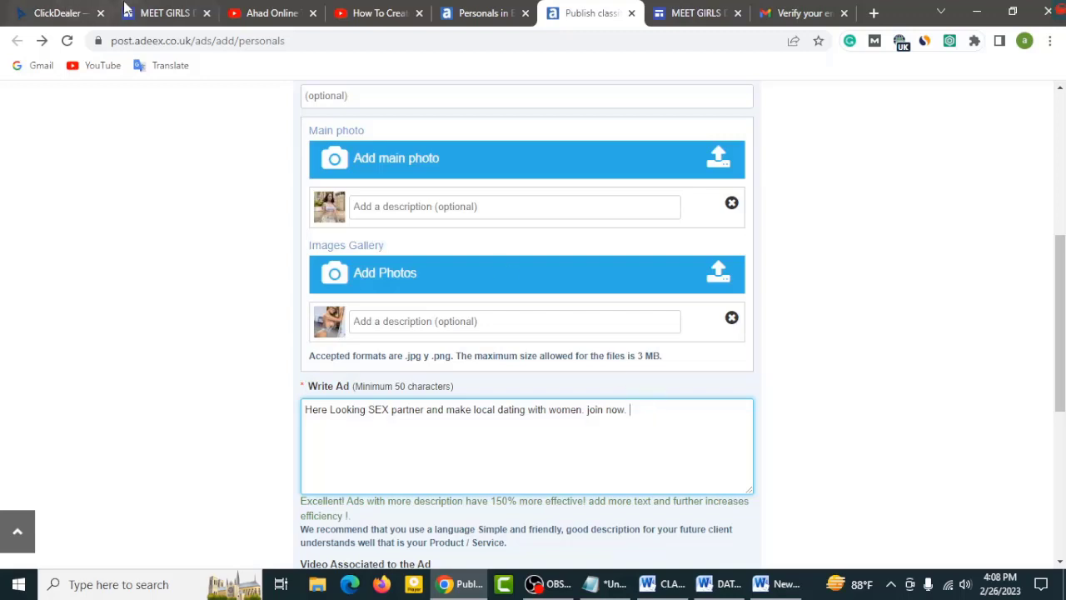
left_click(166, 10)
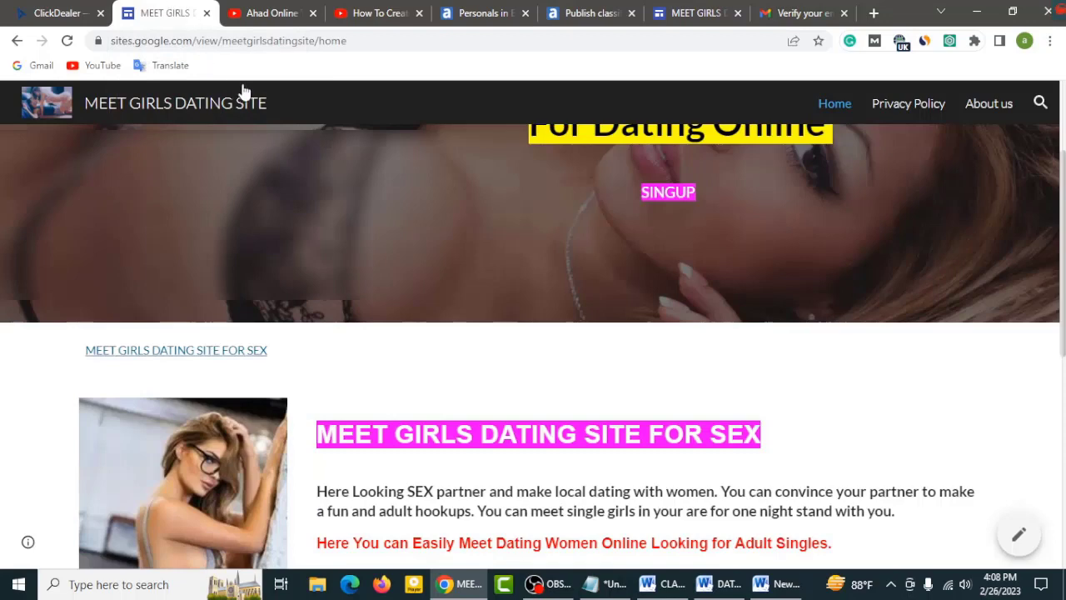
left_click(374, 42)
left_click(412, 38)
left_click_drag(456, 32, 78, 29)
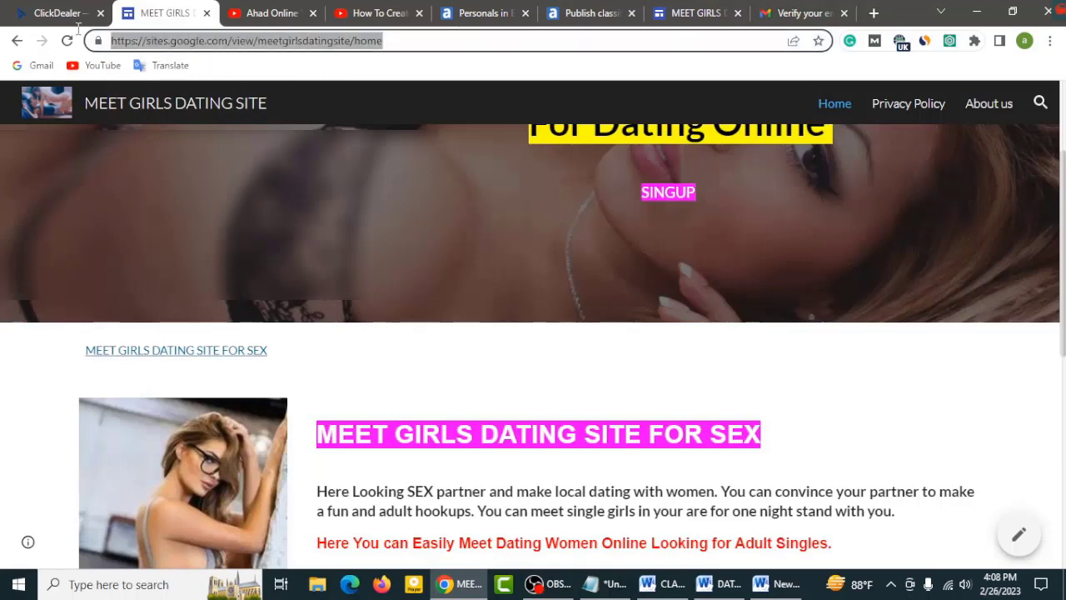
right_click(253, 59)
left_click(288, 118)
left_click(610, 14)
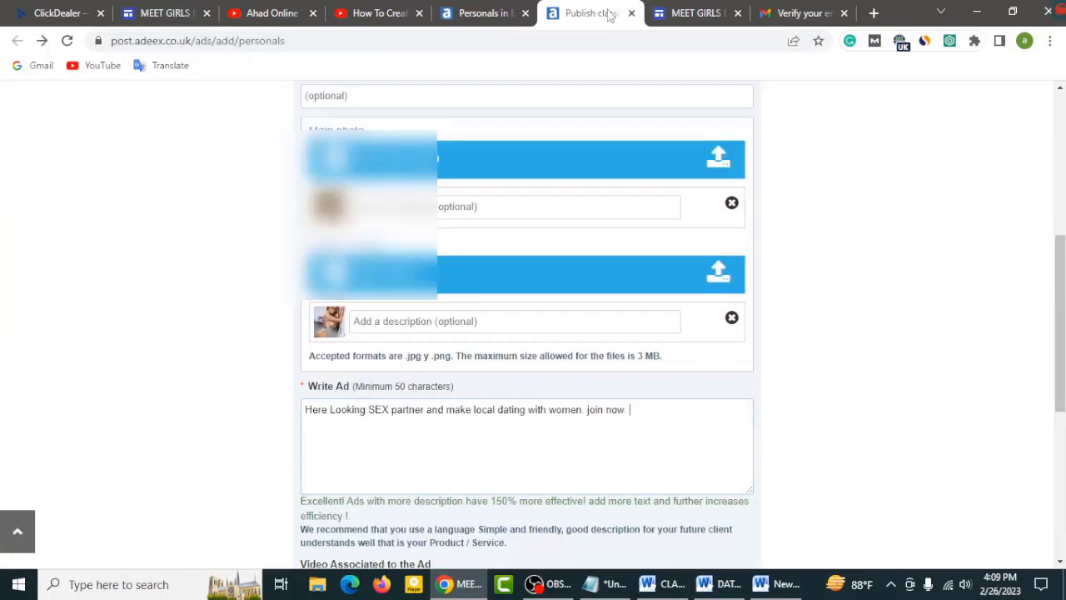
right_click(652, 412)
left_click(690, 268)
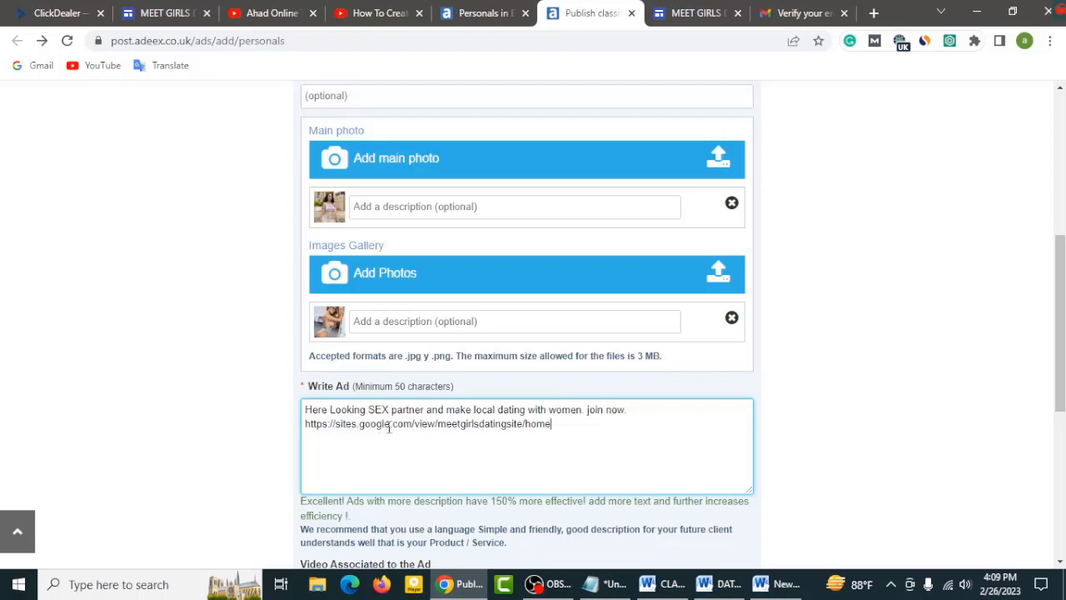
left_click_drag(514, 434, 305, 430)
Check the contact name and email in the vendor information and publish the ad.
scroll(494, 466, "down", 1)
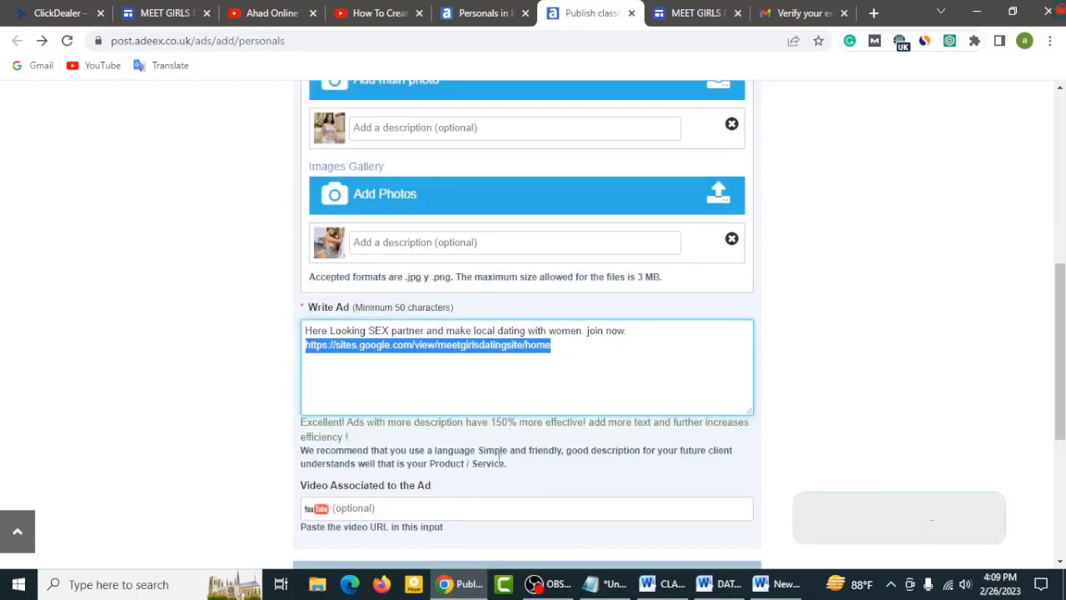
scroll(498, 465, "down", 1)
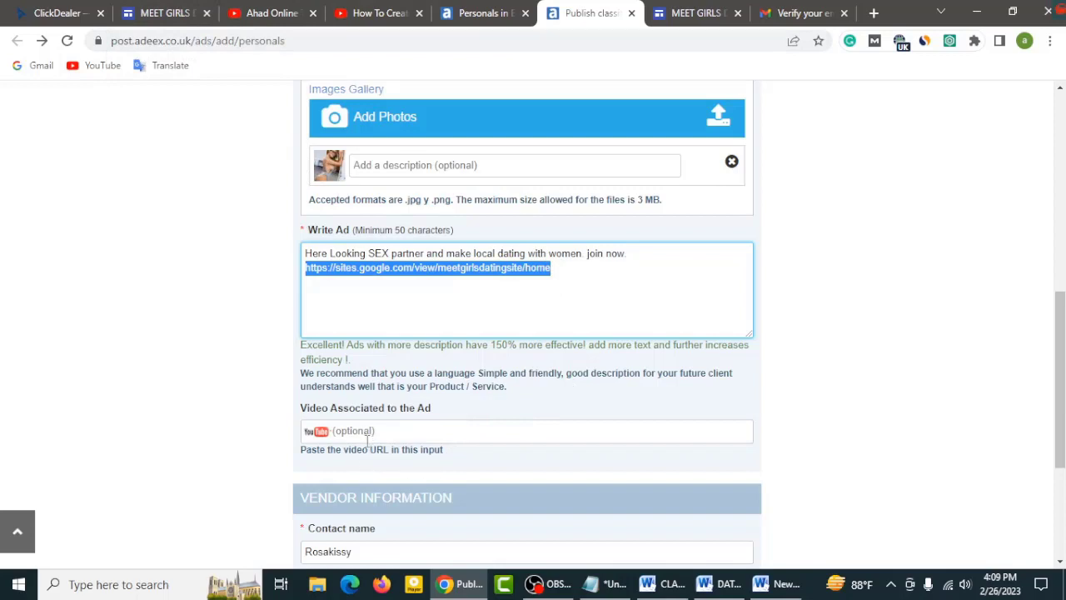
scroll(387, 458, "down", 1)
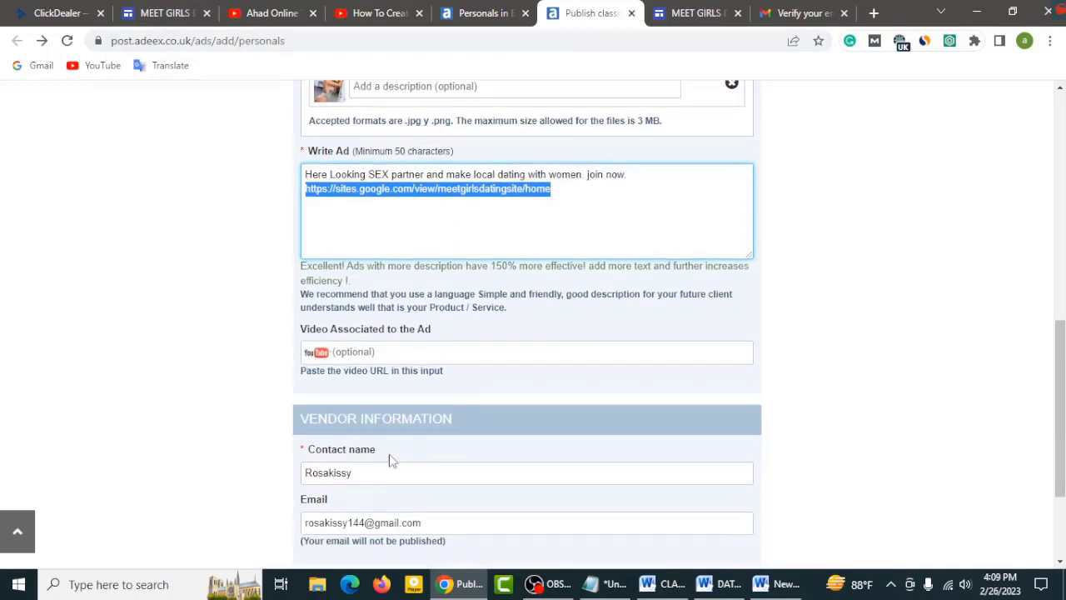
scroll(390, 458, "down", 1)
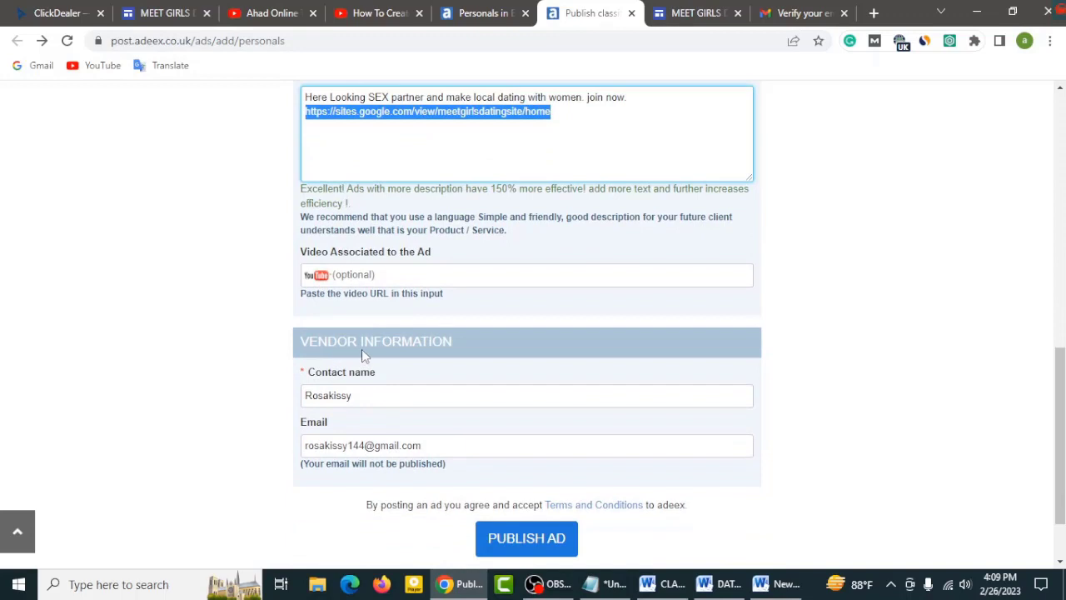
left_click(360, 399)
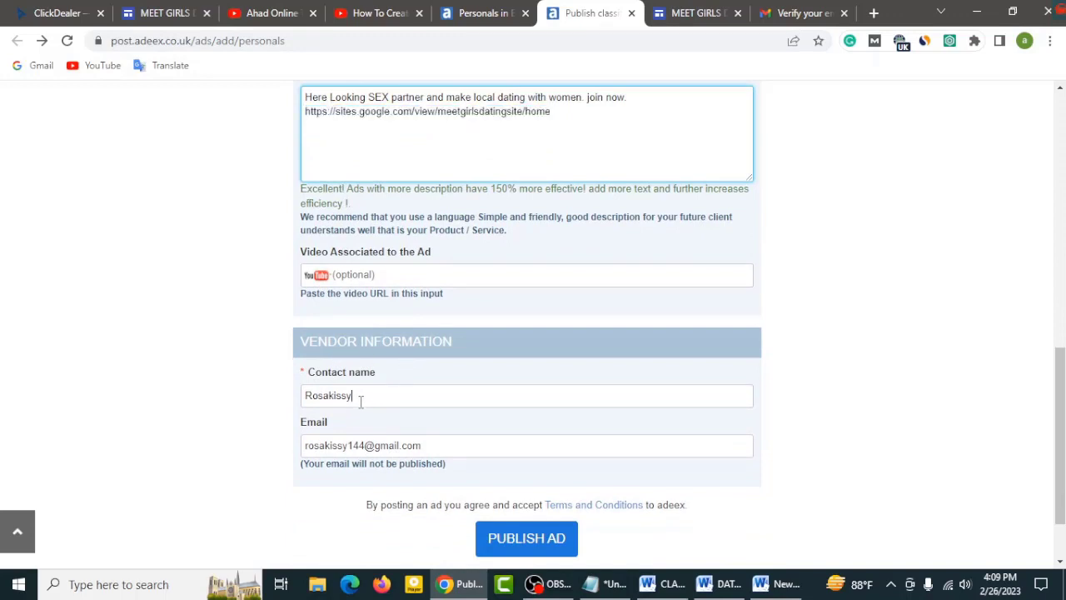
left_click(434, 455)
scroll(447, 475, "down", 1)
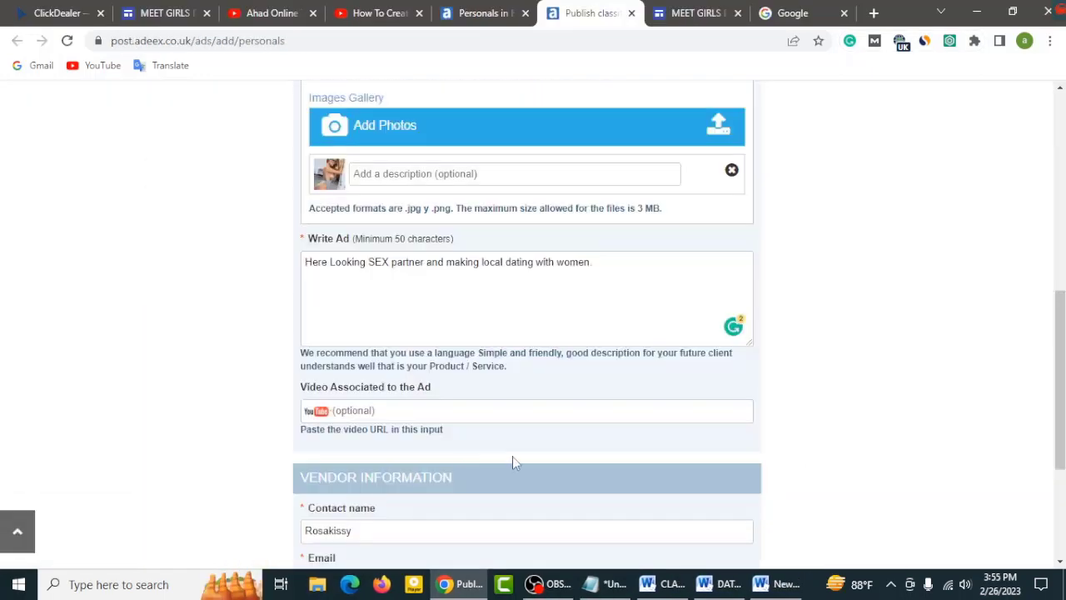
scroll(514, 462, "down", 3)
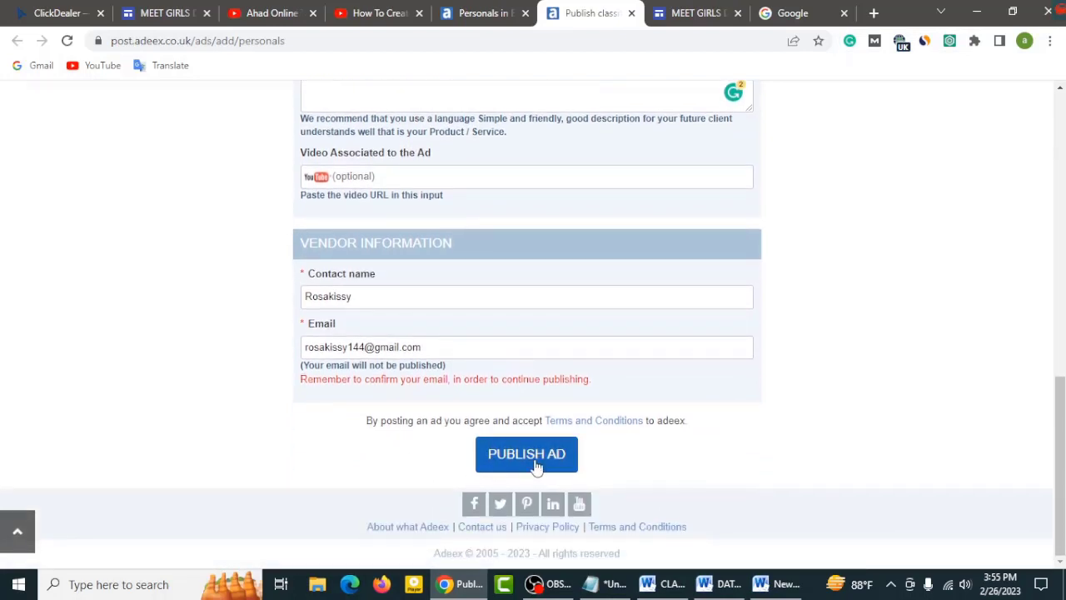
left_click(524, 460)
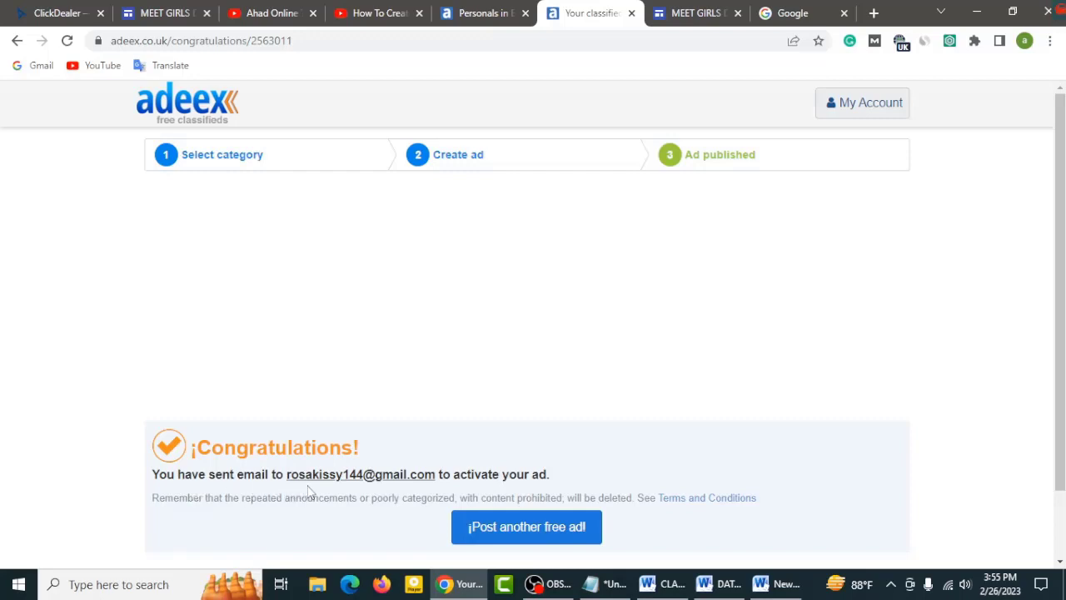
Confirm the email address through Adeex's "Verify your email to publish your ad" message in Gmail and open the account's ads list.
left_click(796, 12)
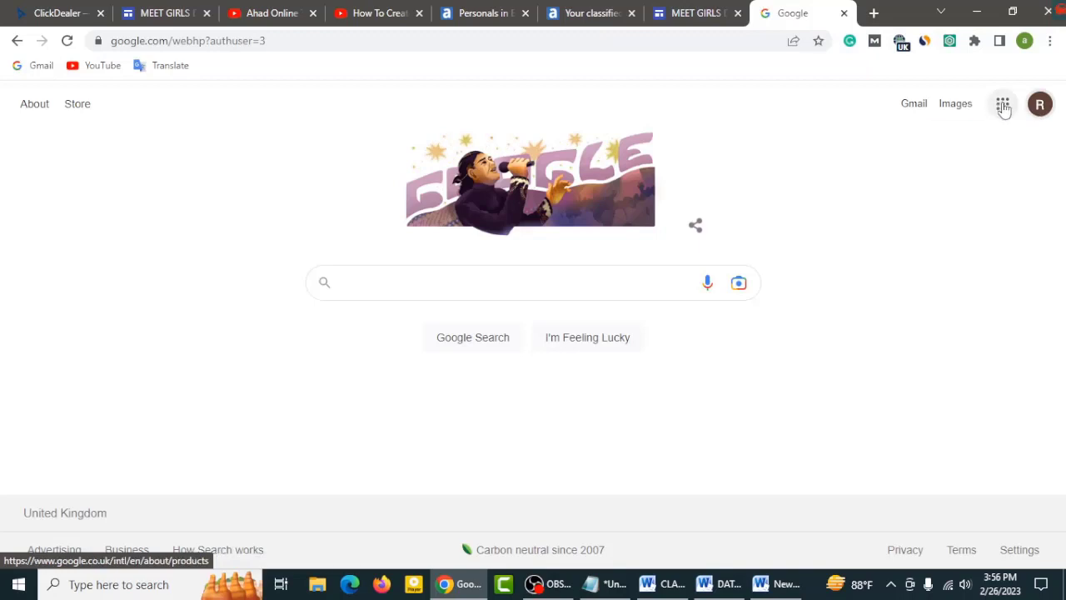
left_click(914, 104)
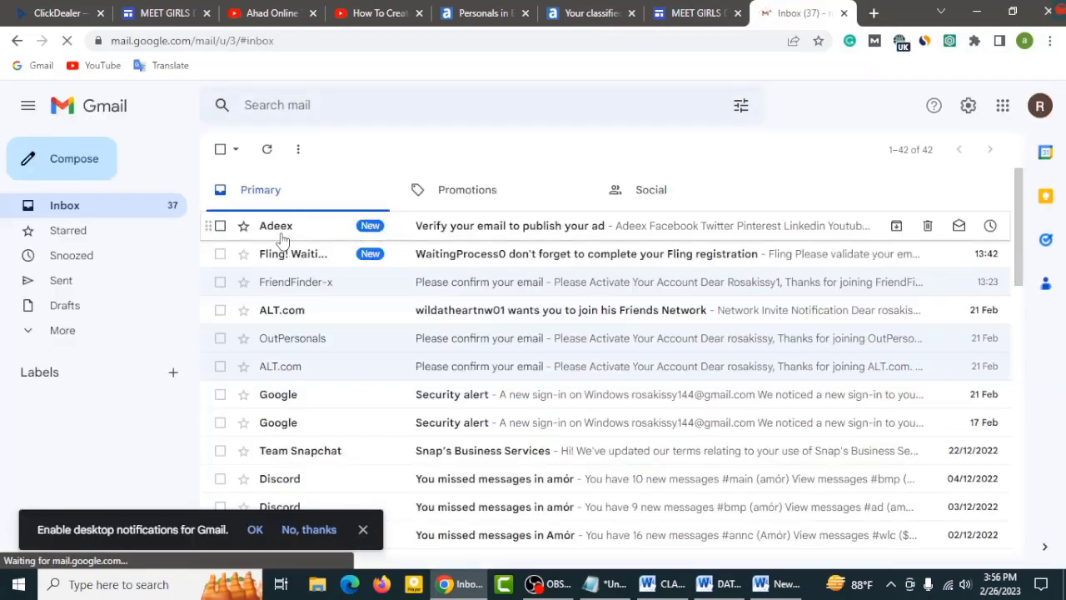
left_click(478, 237)
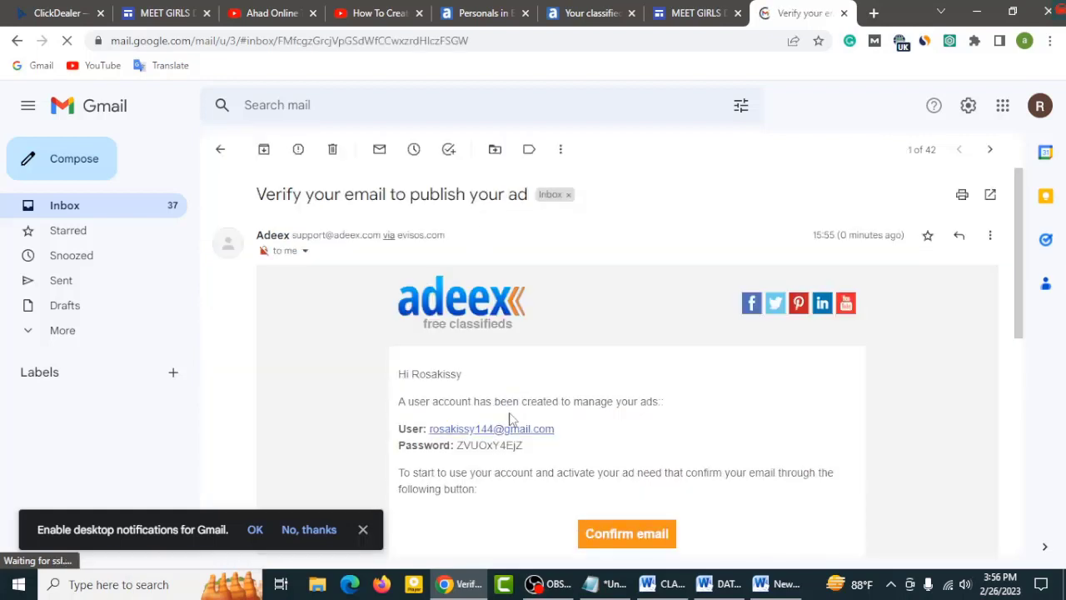
scroll(506, 416, "down", 1)
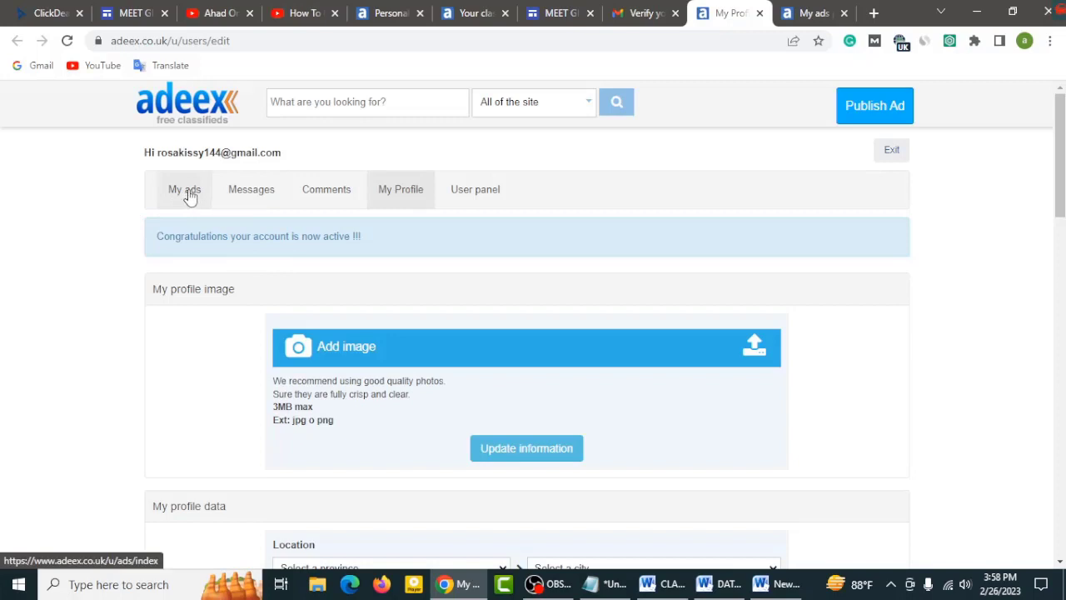
left_click(188, 191)
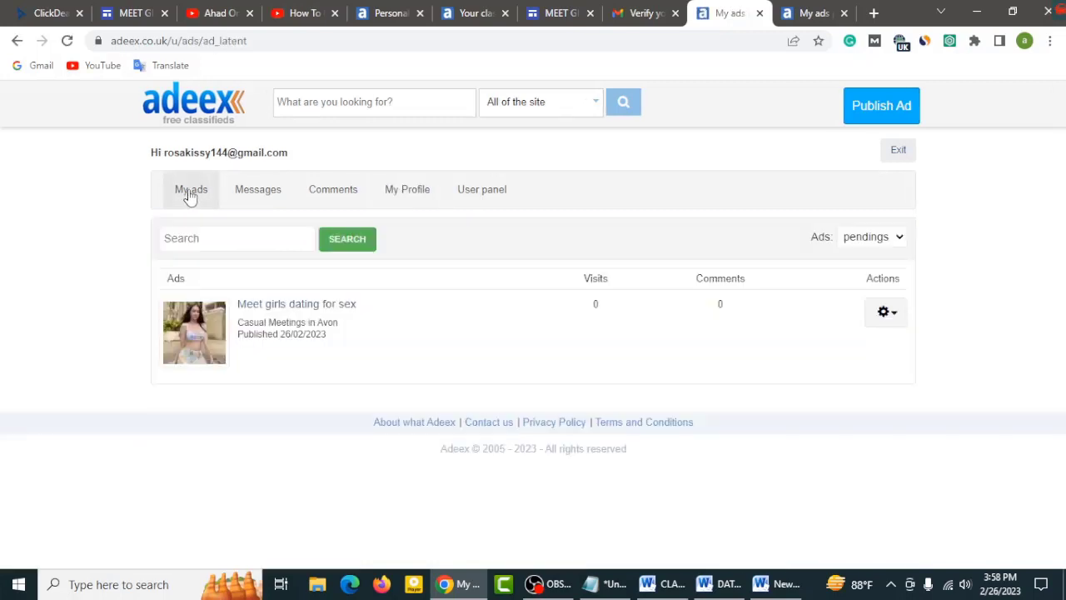